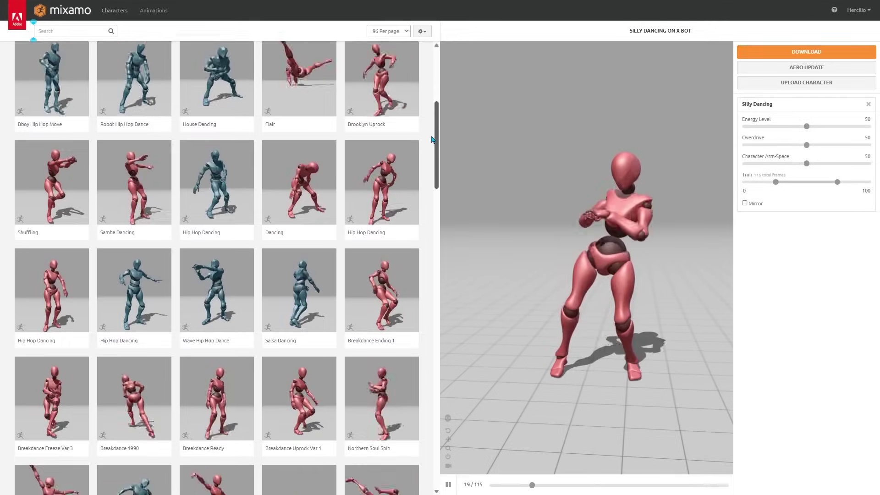
- Pick the Gangnam Style dance on X Bot in Mixamo and download it with default settings
{"action": "left_click_drag", "start_coordinate": [432, 139], "coordinate": [472, 378]}
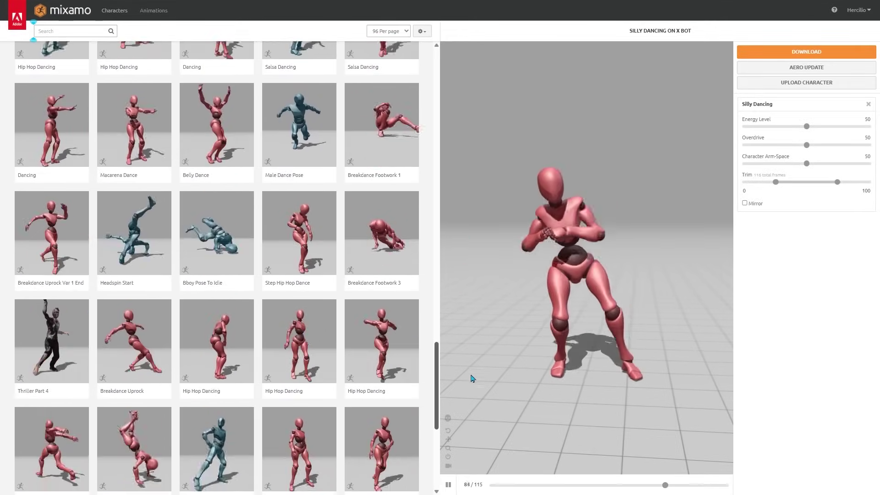
{"action": "scroll", "coordinate": [320, 275], "scroll_direction": "down", "scroll_amount": 6}
{"action": "left_click", "coordinate": [245, 213]}
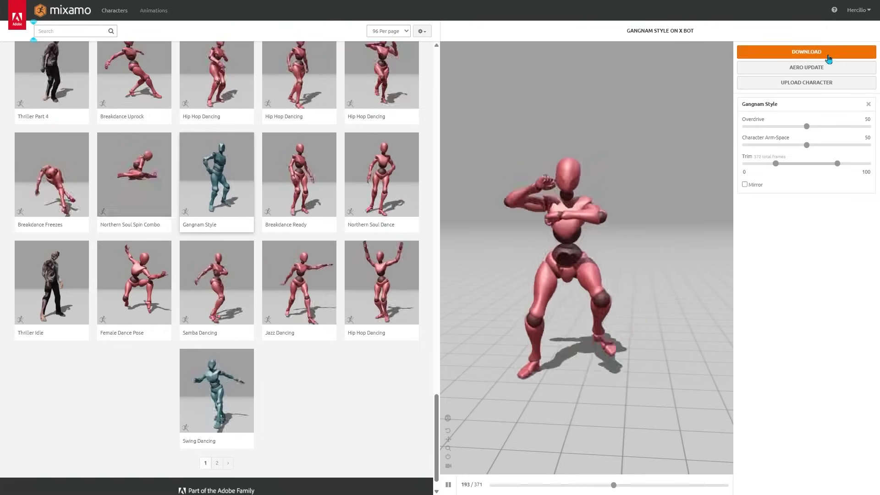
{"action": "left_click", "coordinate": [807, 52]}
{"action": "left_click", "coordinate": [554, 147]}
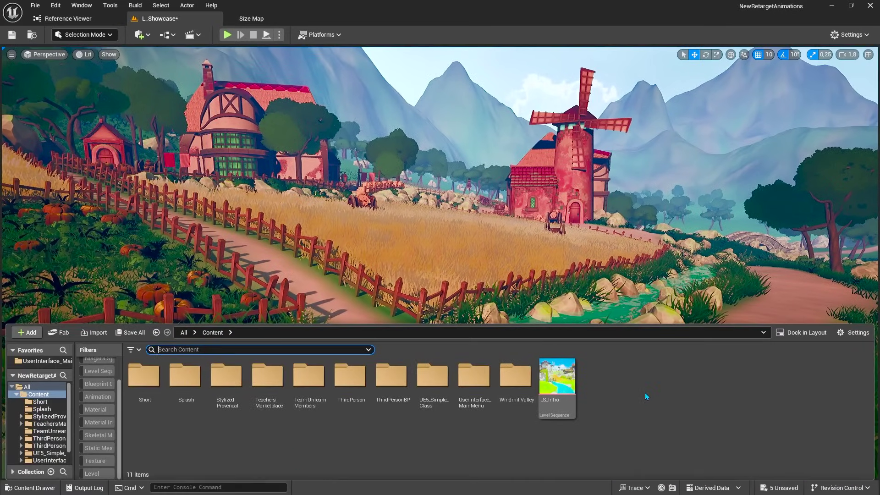
- Create a new Content Browser folder named MixamoAnimations
{"action": "right_click", "coordinate": [646, 396]}
{"action": "left_click", "coordinate": [689, 179]}
{"action": "type", "text": "M"}
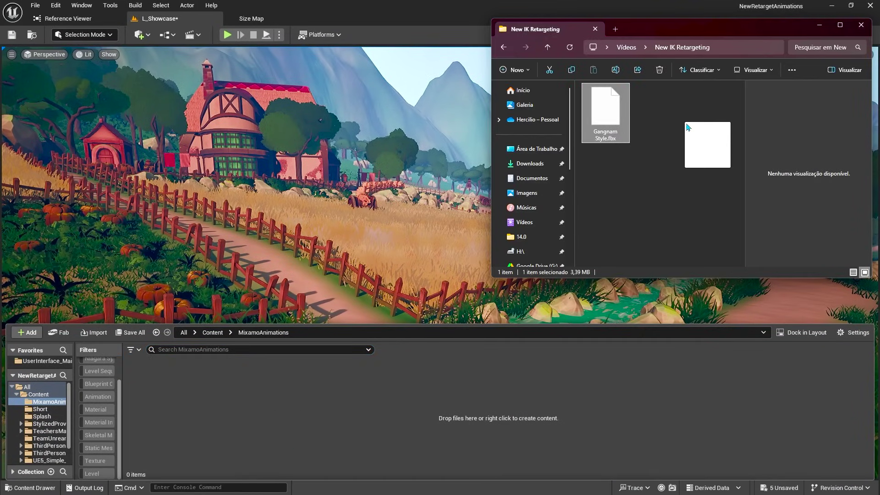
- Import Gangnam Style.fbx into MixamoAnimations with mesh, animation, physics asset and skeleton
{"action": "left_click_drag", "start_coordinate": [687, 127], "coordinate": [377, 325]}
{"action": "left_click_drag", "start_coordinate": [246, 389], "coordinate": [246, 389]}
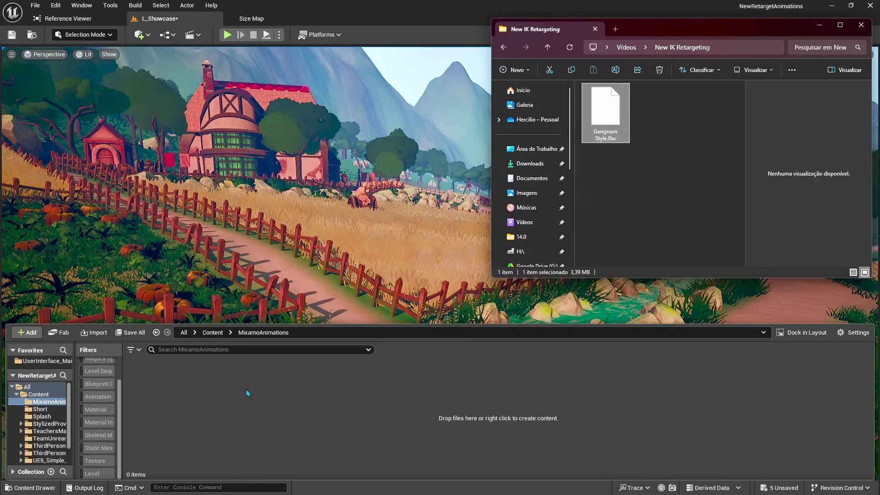
{"action": "left_click", "coordinate": [384, 97]}
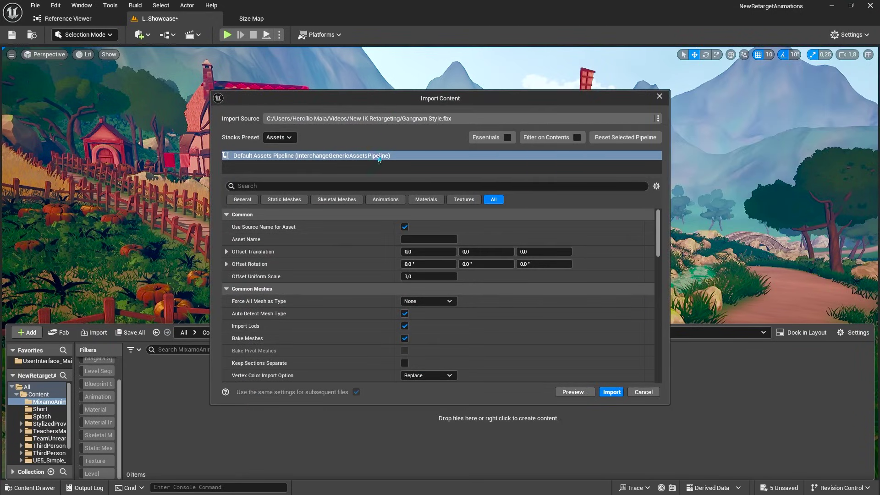
{"action": "scroll", "coordinate": [396, 274], "scroll_direction": "down", "scroll_amount": 5}
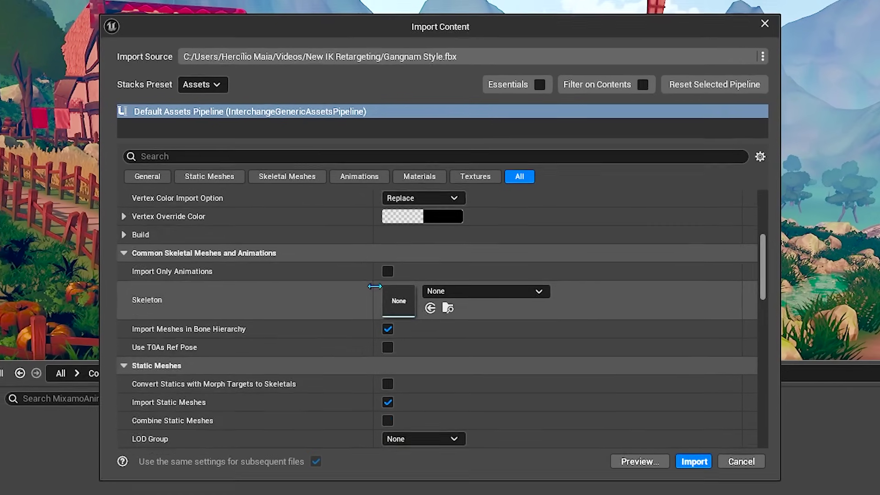
{"action": "scroll", "coordinate": [375, 287], "scroll_direction": "down", "scroll_amount": 5}
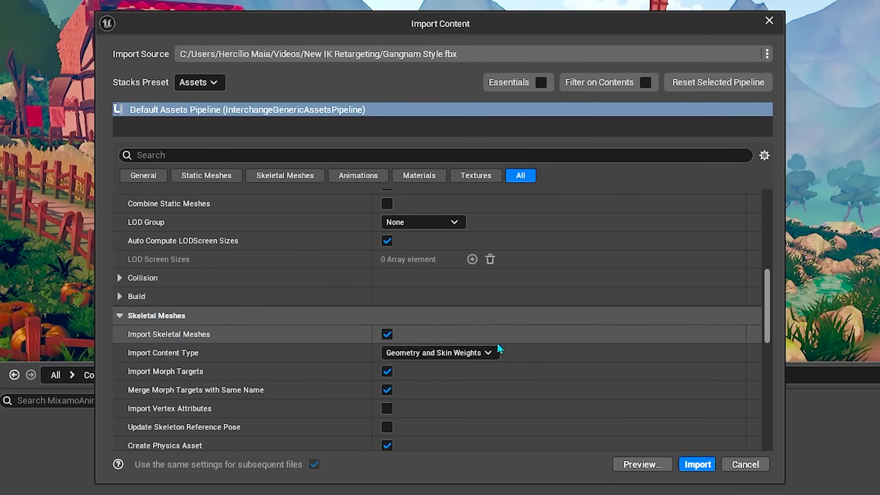
{"action": "scroll", "coordinate": [499, 353], "scroll_direction": "down", "scroll_amount": 5}
{"action": "left_click", "coordinate": [662, 434]}
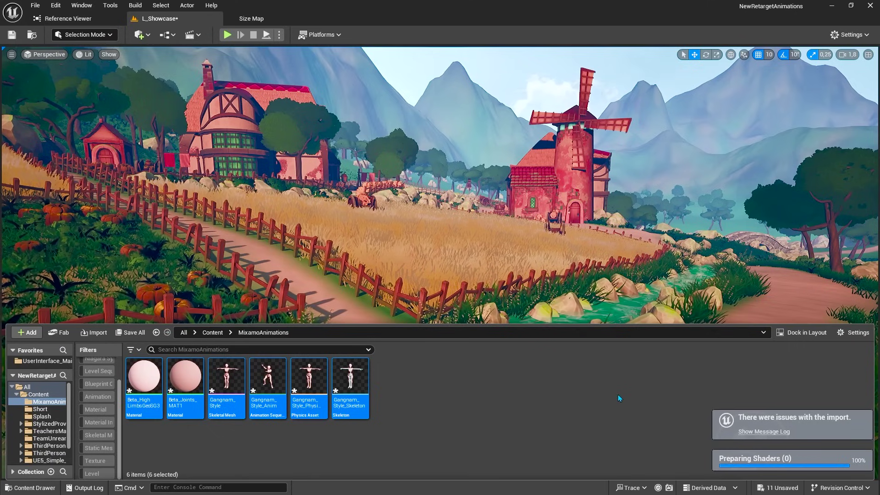
- Save all the new Gangnam Style assets and open Gangnam_Style_Anim in the animation editor
{"action": "left_click", "coordinate": [130, 338]}
{"action": "left_click", "coordinate": [501, 360]}
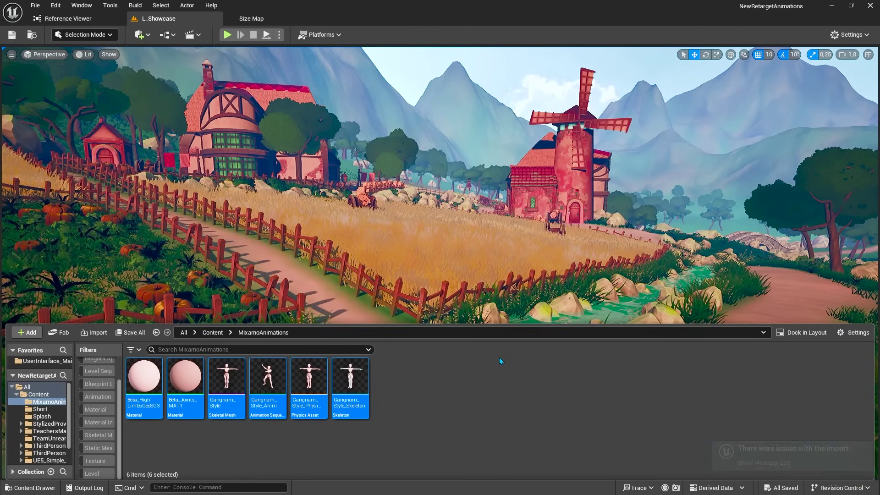
{"action": "double_click", "coordinate": [269, 403]}
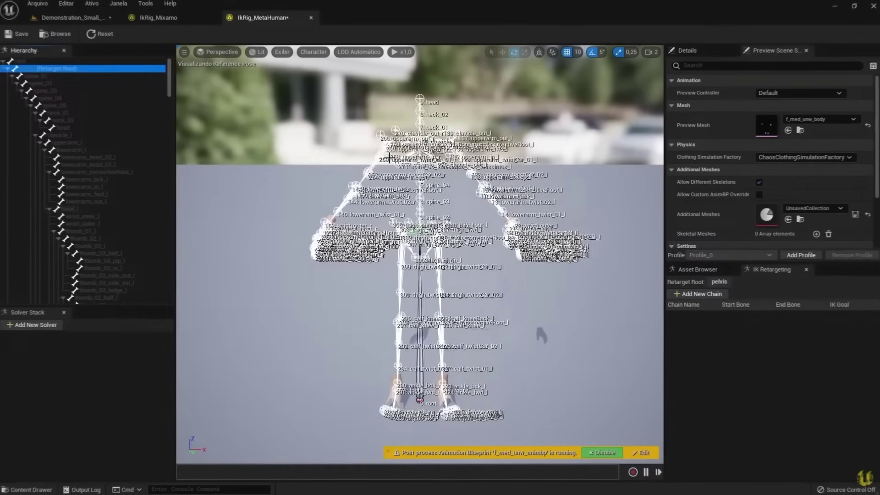
- Add a Cabeça retarget chain from neck_01 to head in IkRig_MetaHuman
{"action": "left_click", "coordinate": [69, 129]}
{"action": "left_click", "coordinate": [70, 114], "text": "shift"}
{"action": "right_click", "coordinate": [70, 114]}
{"action": "left_click", "coordinate": [107, 287]}
{"action": "left_click", "coordinate": [498, 311]}
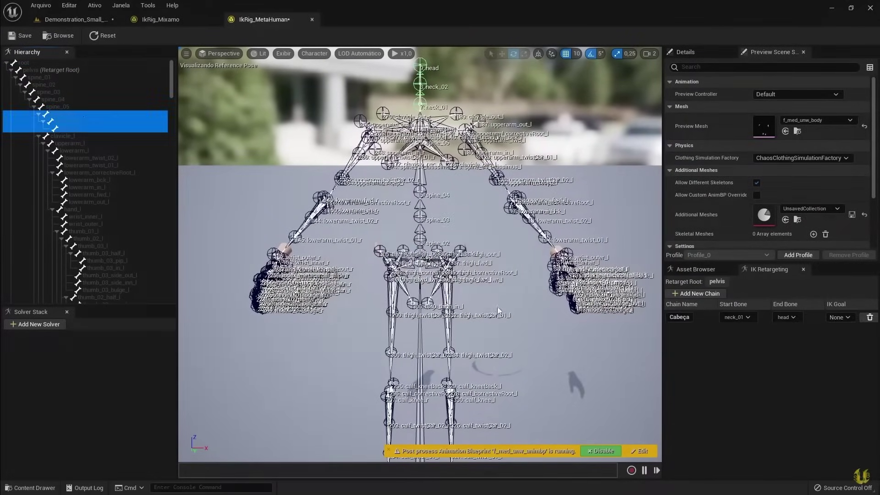
- Add a Coluna retarget chain from spine_01 to spine_05
{"action": "right_click", "coordinate": [56, 106]}
{"action": "left_click", "coordinate": [106, 264]}
{"action": "type", "text": "Coluna"}
{"action": "left_click", "coordinate": [497, 306]}
{"action": "right_click", "coordinate": [73, 209]}
{"action": "left_click", "coordinate": [106, 367]}
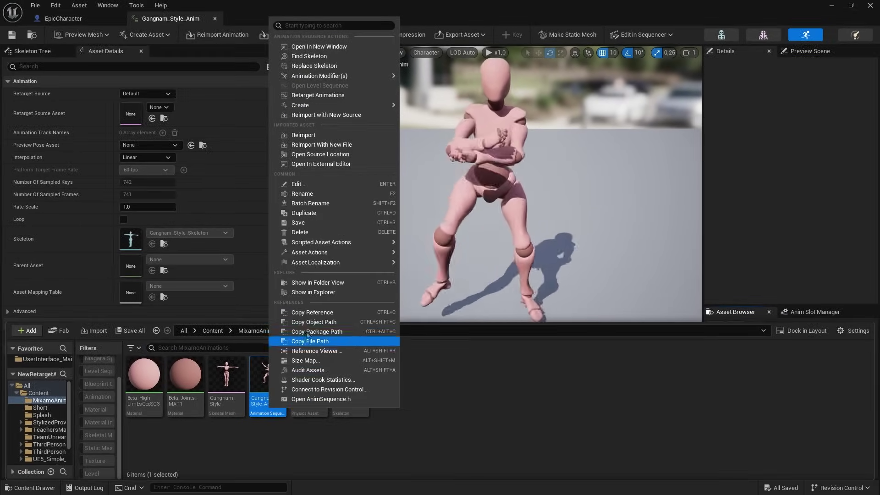
- Retarget Gangnam_Style_Anim with epicCharacter_Rig as the target skeletal mesh
{"action": "left_click", "coordinate": [317, 99]}
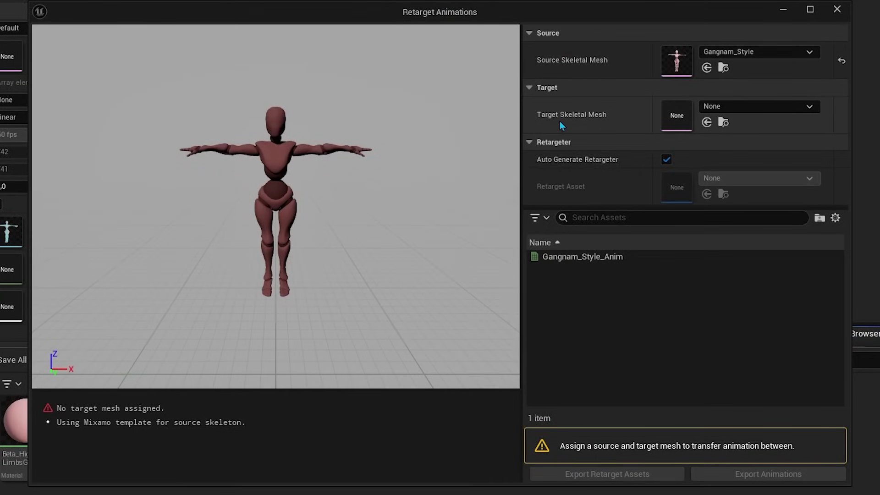
{"action": "left_click", "coordinate": [726, 109]}
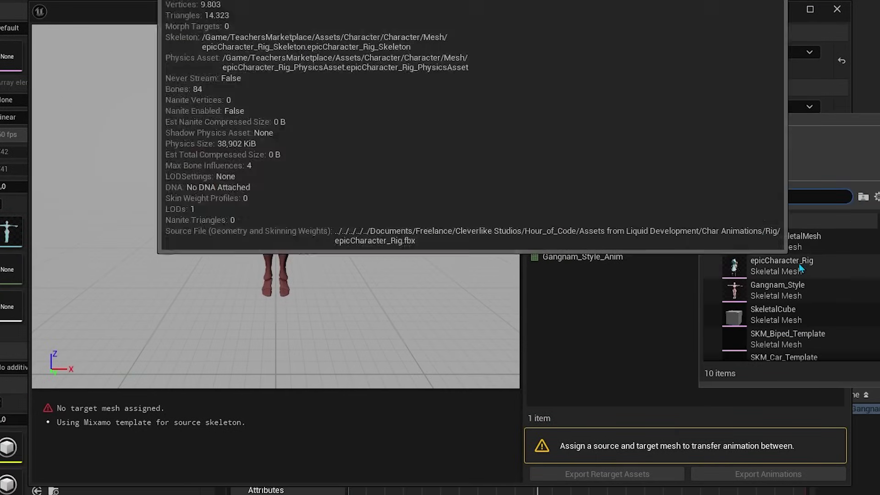
{"action": "left_click", "coordinate": [799, 268]}
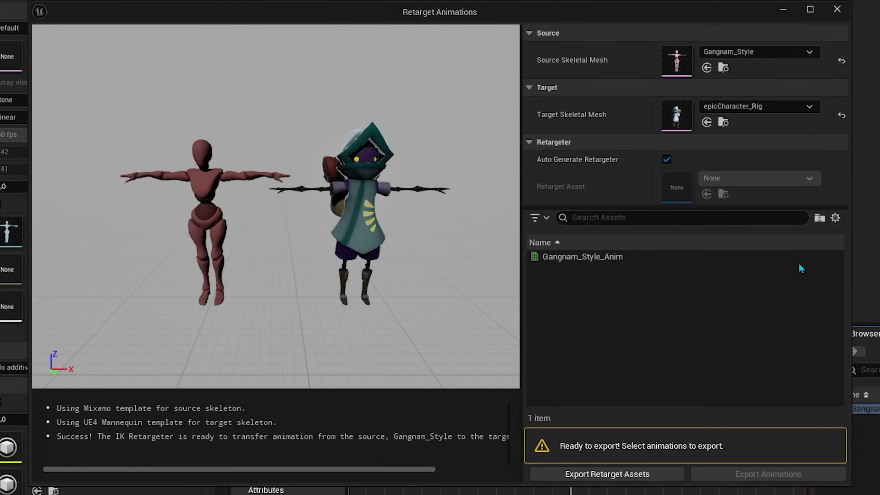
{"action": "left_click", "coordinate": [653, 257]}
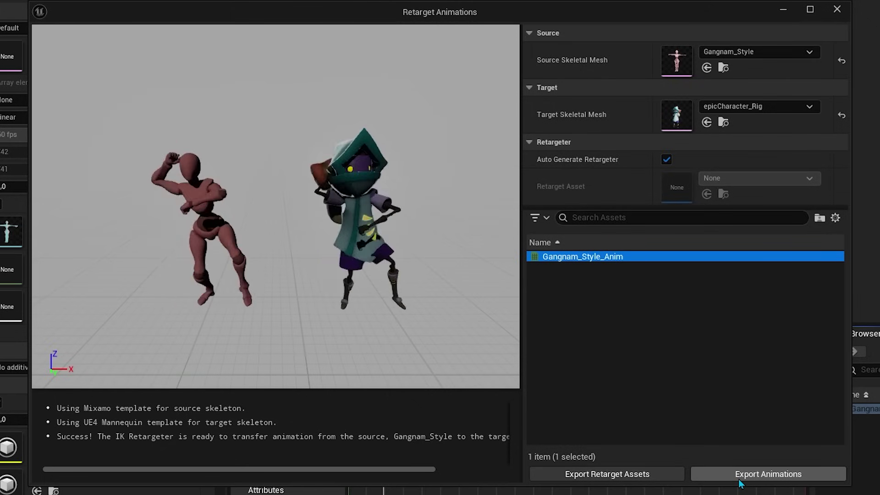
- Export the retargeted animation to the MixamoAnimations folder, confirming the batch export options
{"action": "left_click", "coordinate": [740, 476]}
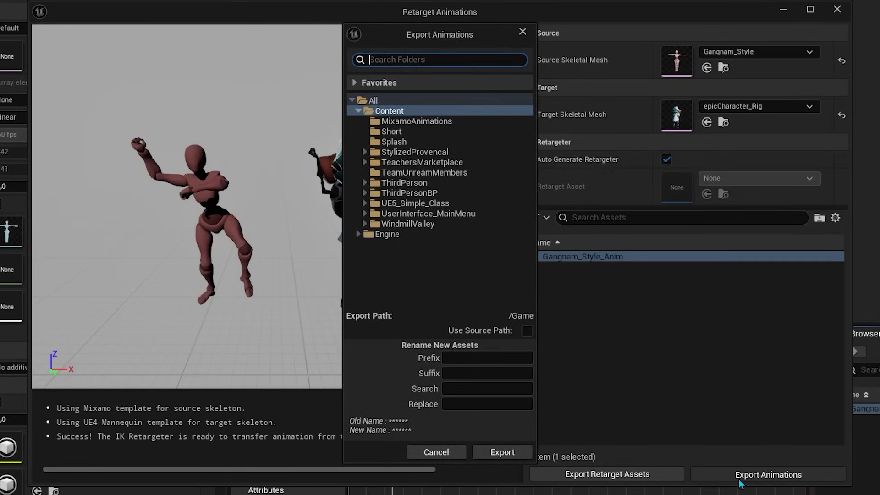
{"action": "left_click", "coordinate": [427, 124]}
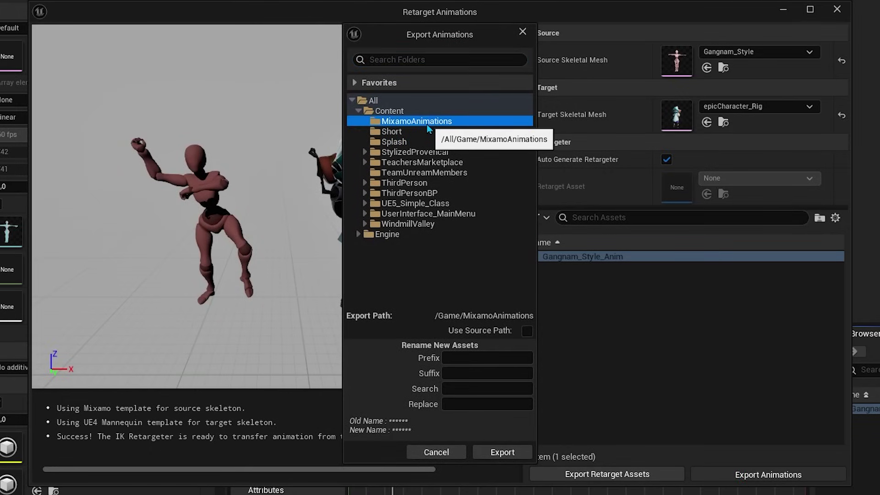
{"action": "left_click", "coordinate": [503, 453]}
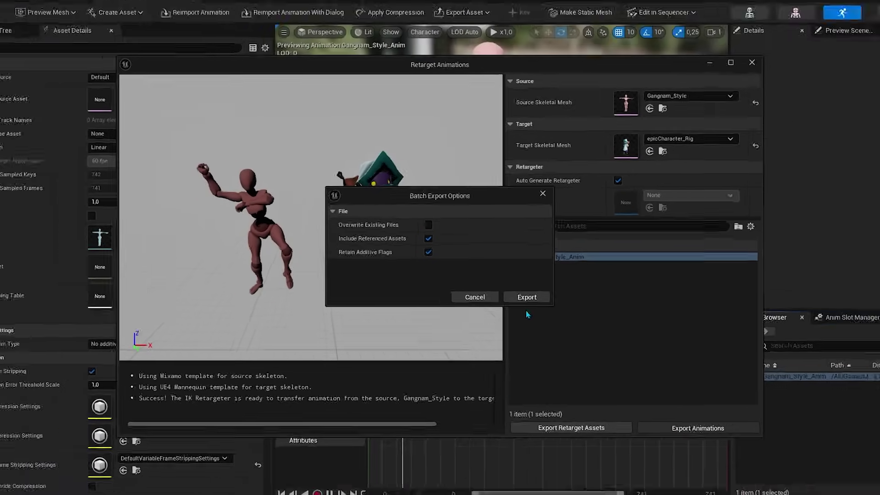
{"action": "left_click", "coordinate": [526, 296]}
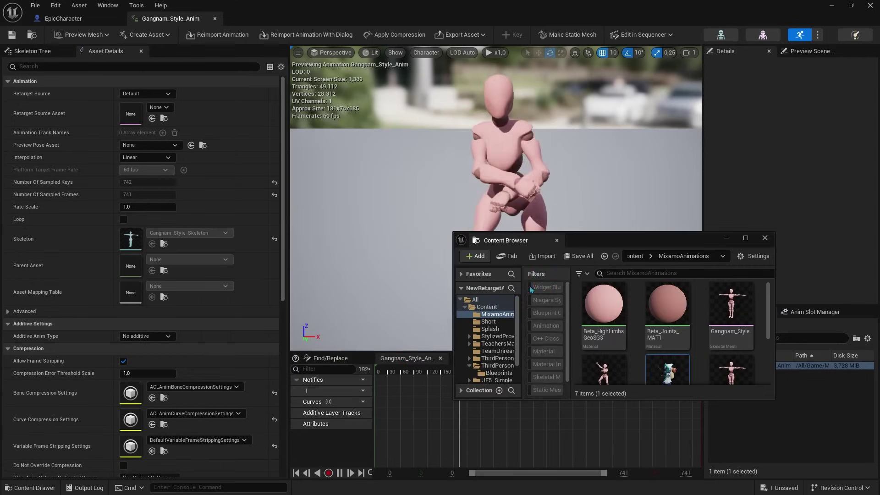
- Open Gangnam_Style_Anim1 from the Content Drawer to preview the retargeted dance
{"action": "left_click", "coordinate": [558, 239]}
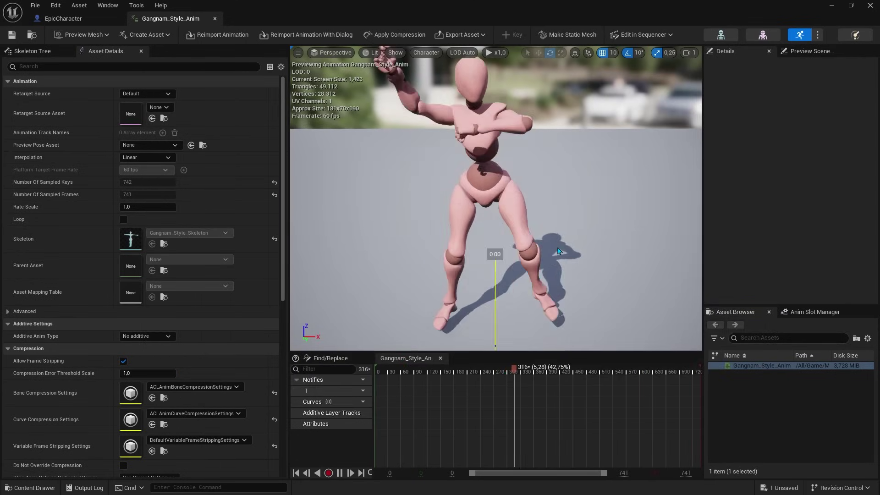
{"action": "key", "text": "ctrl+space"}
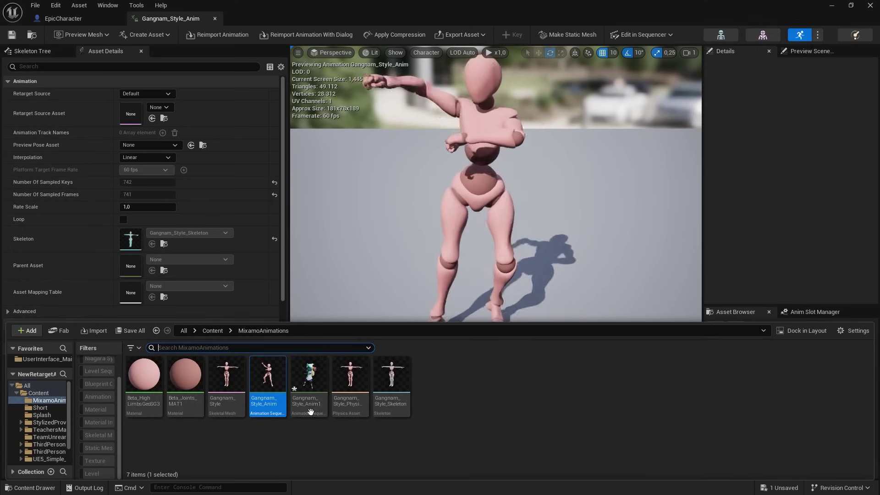
{"action": "left_click", "coordinate": [311, 415]}
{"action": "double_click", "coordinate": [311, 415]}
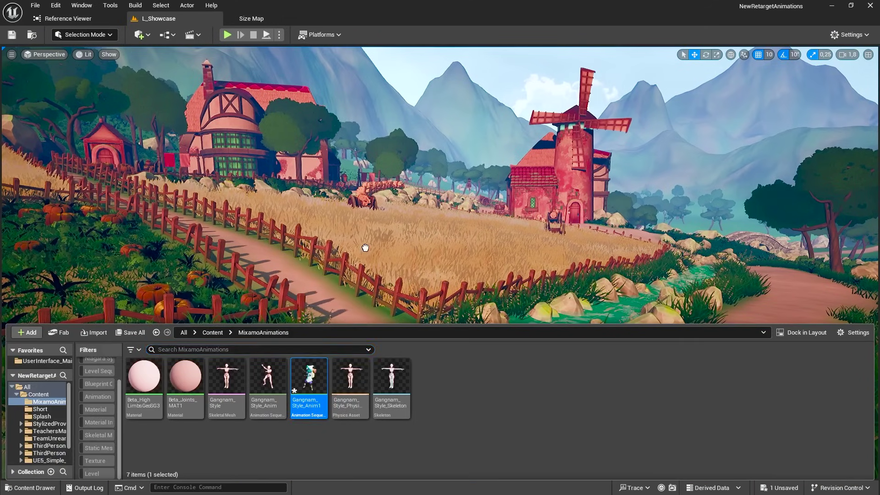
- Place the hooded Gangnam_Style_Anim1 character and the red mannequin side by side on the bridge
{"action": "left_click_drag", "start_coordinate": [365, 248], "coordinate": [440, 362]}
{"action": "key", "text": "ctrl+space"}
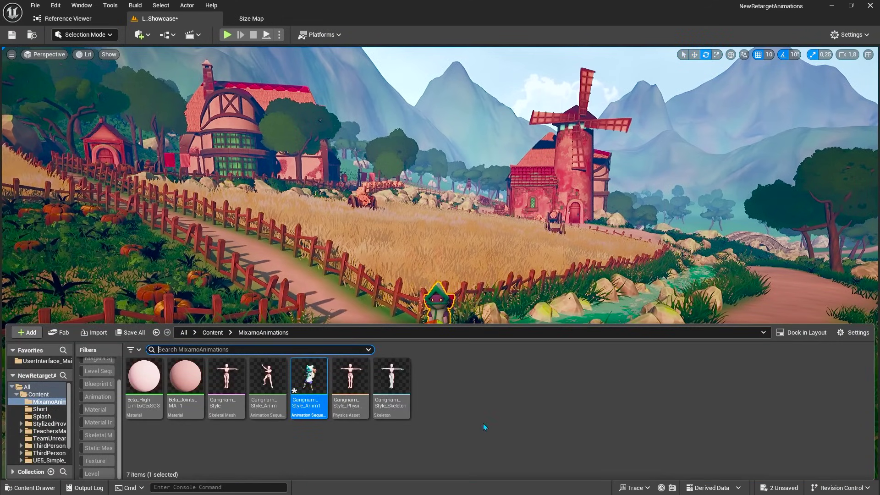
{"action": "left_click_drag", "start_coordinate": [302, 404], "coordinate": [488, 370]}
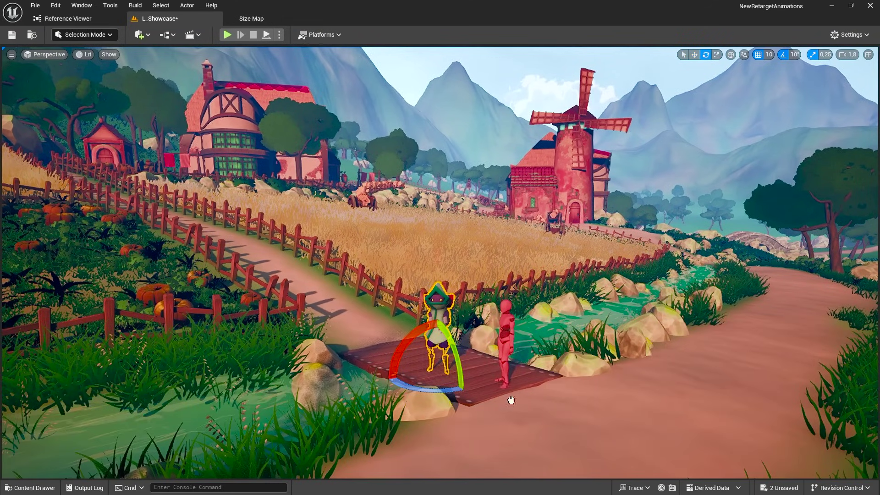
{"action": "left_click_drag", "start_coordinate": [512, 400], "coordinate": [530, 391]}
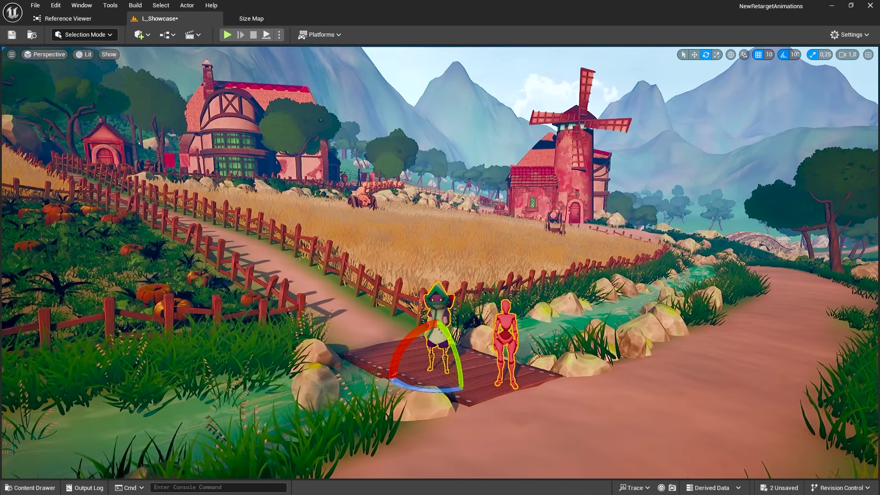
{"action": "left_click", "coordinate": [466, 402]}
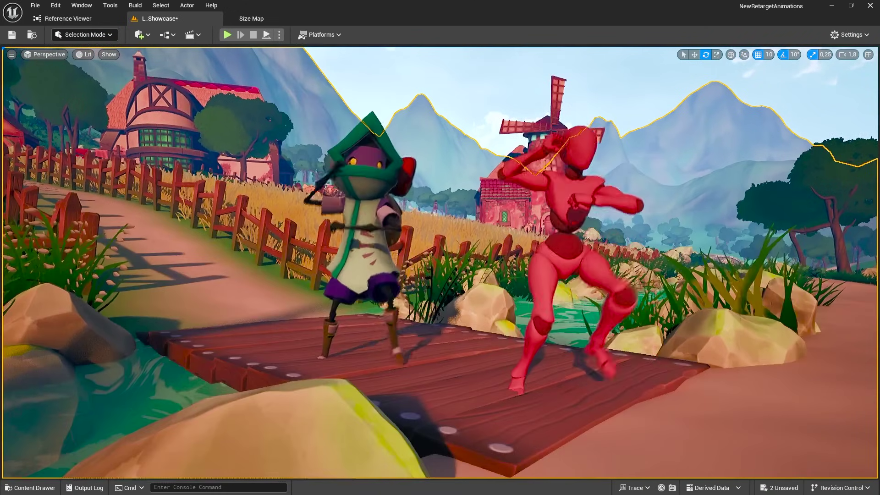
{"action": "scroll", "coordinate": [501, 405], "scroll_direction": "down", "scroll_amount": 5}
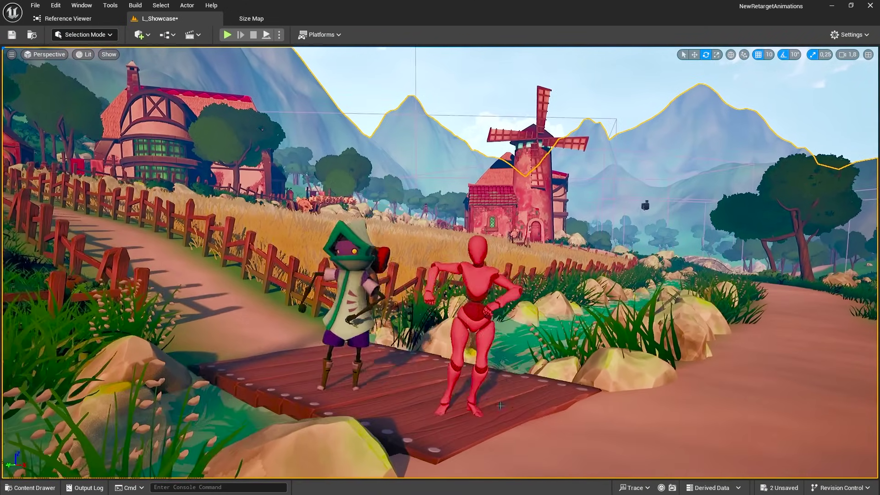